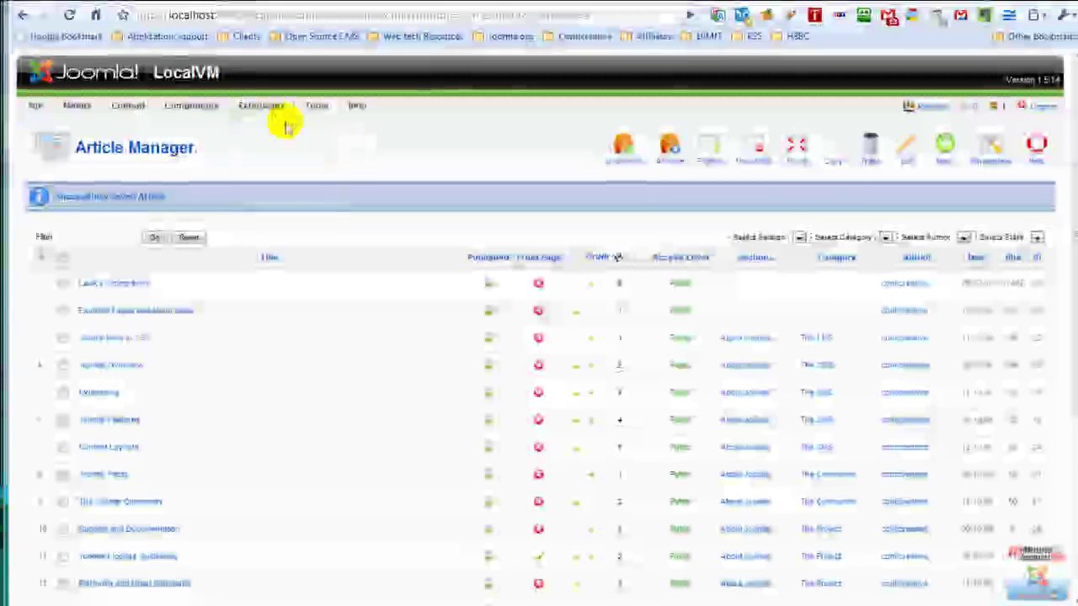
Step: Install the CacheCleaner-v1.1.3.zip package and run its Clean Cache shortcut
mouse_move(263, 107)
left_click(272, 127)
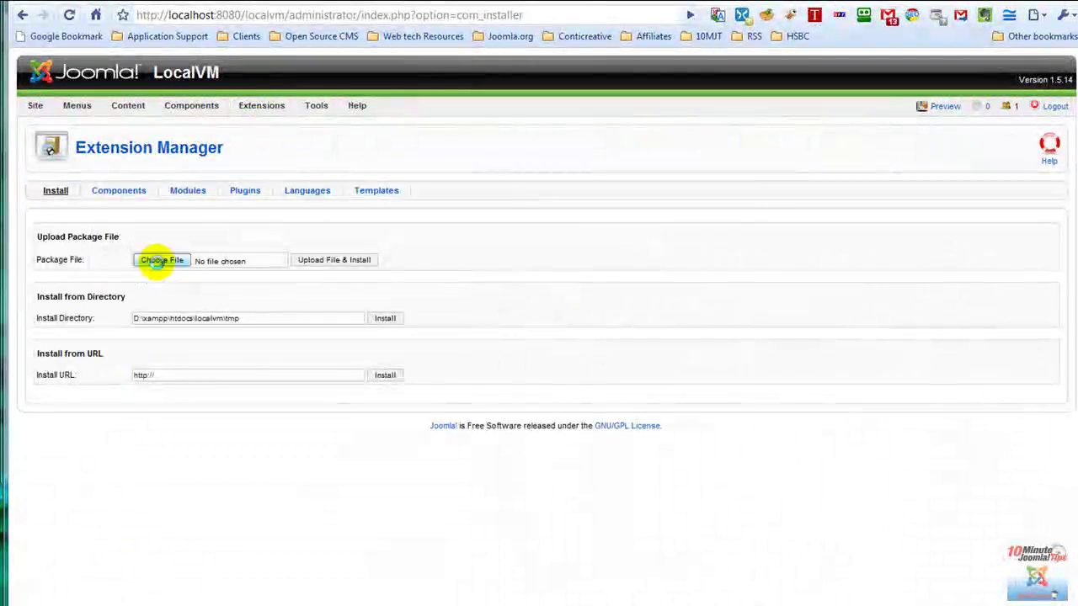
left_click(156, 261)
left_click(404, 315)
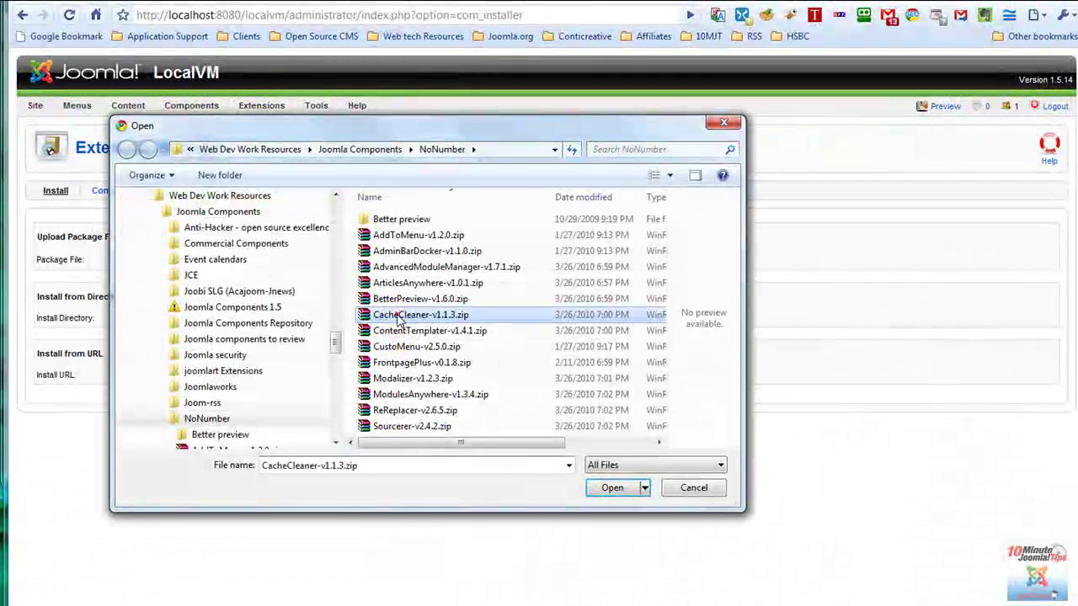
left_click(613, 488)
left_click(331, 256)
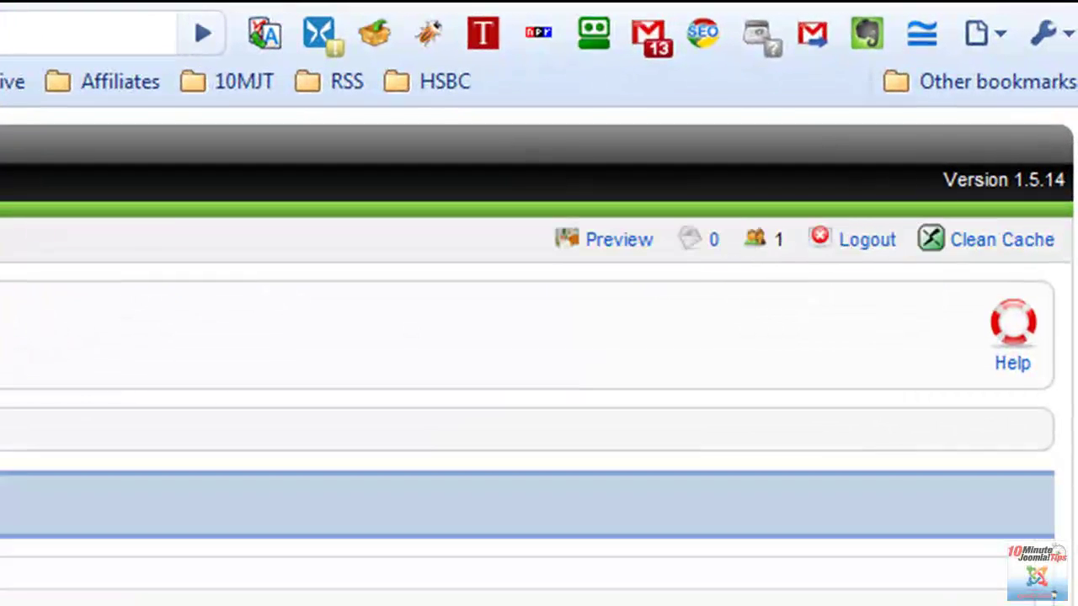
left_click(975, 252)
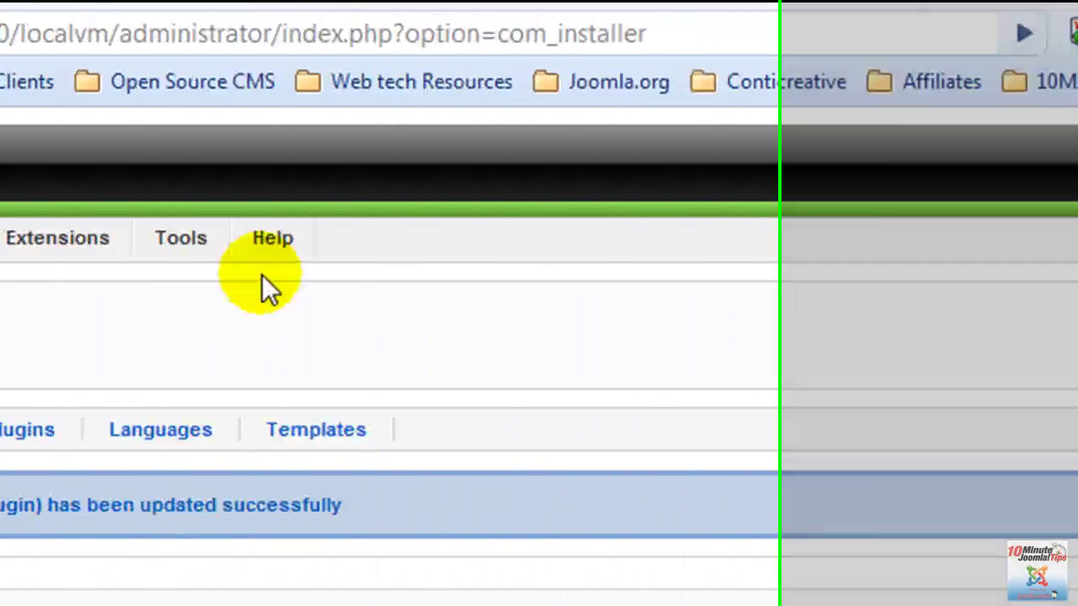
Step: Load the Cache Manager's Clean Cache page, which lists no site cache groups
mouse_move(194, 244)
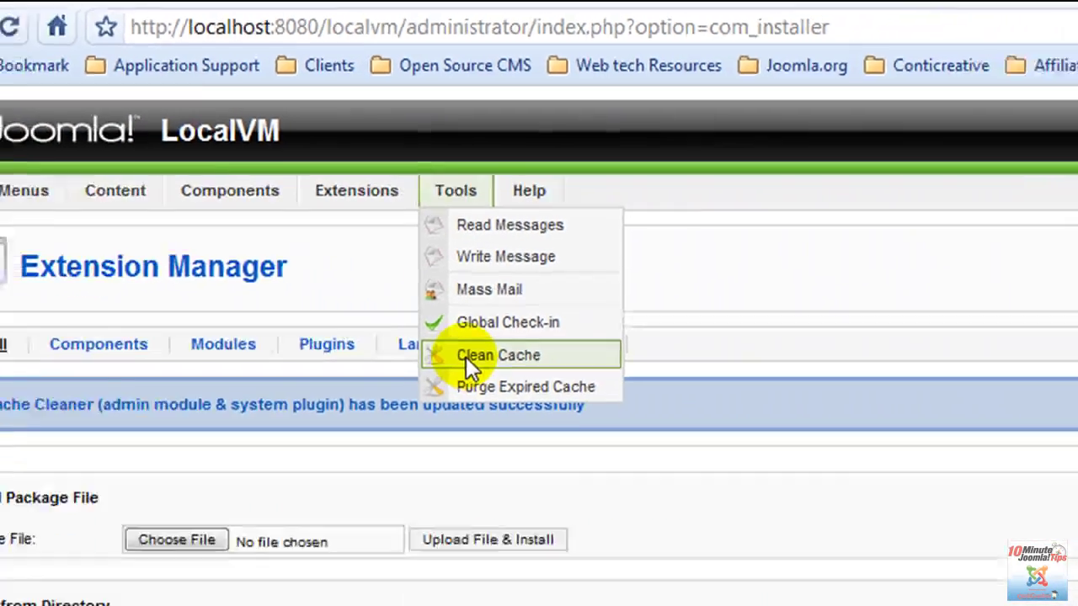
left_click(466, 357)
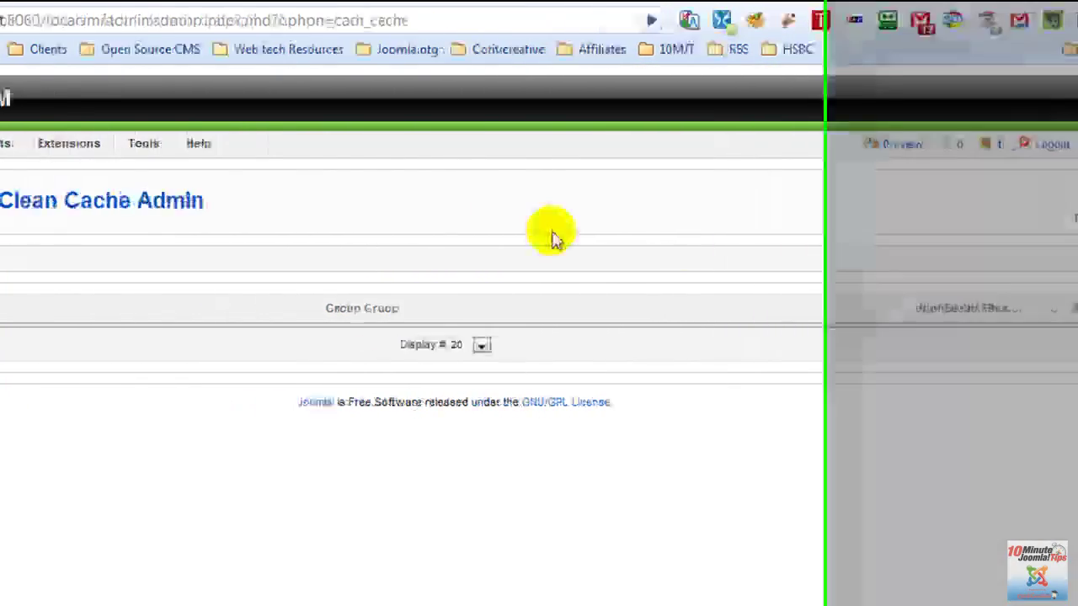
mouse_move(401, 147)
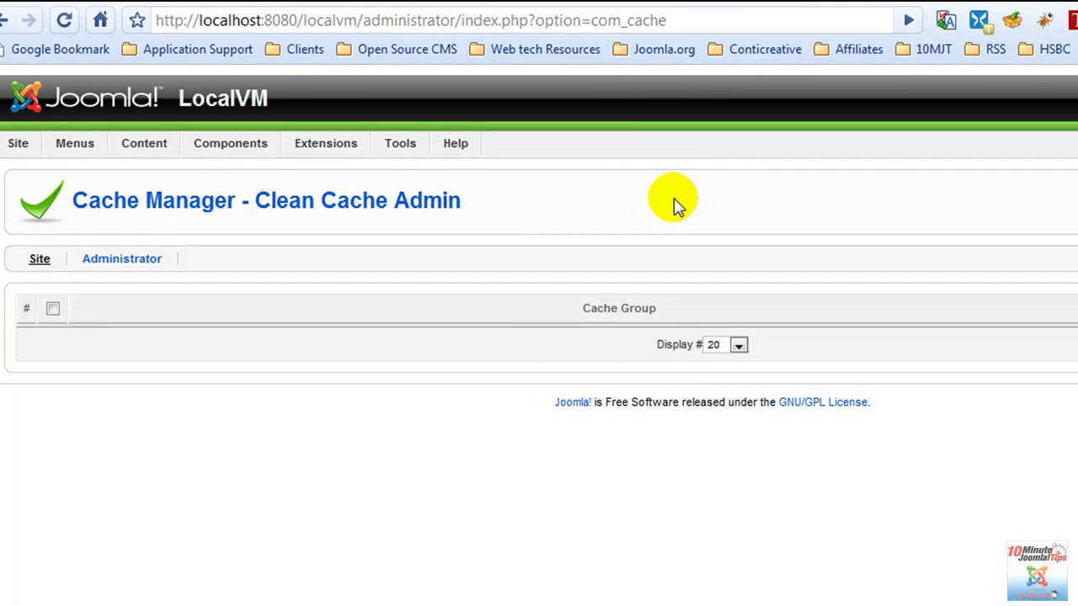
Step: Upload and install ModulesAnywhere-v1.3.4.zip, then open the Plugin Manager list
mouse_move(340, 150)
left_click(347, 169)
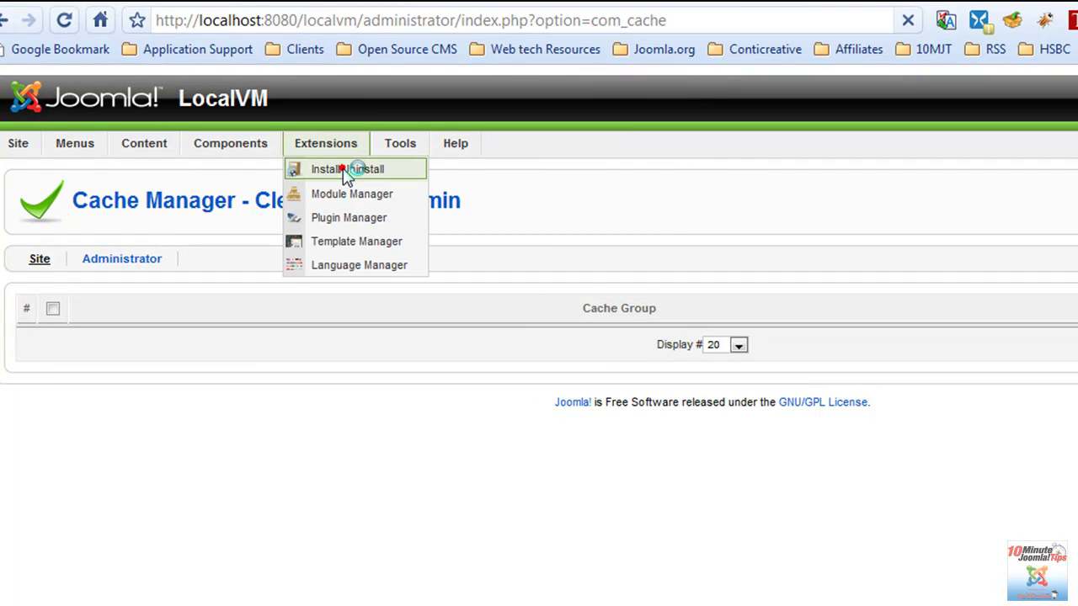
left_click(393, 329)
left_click(543, 535)
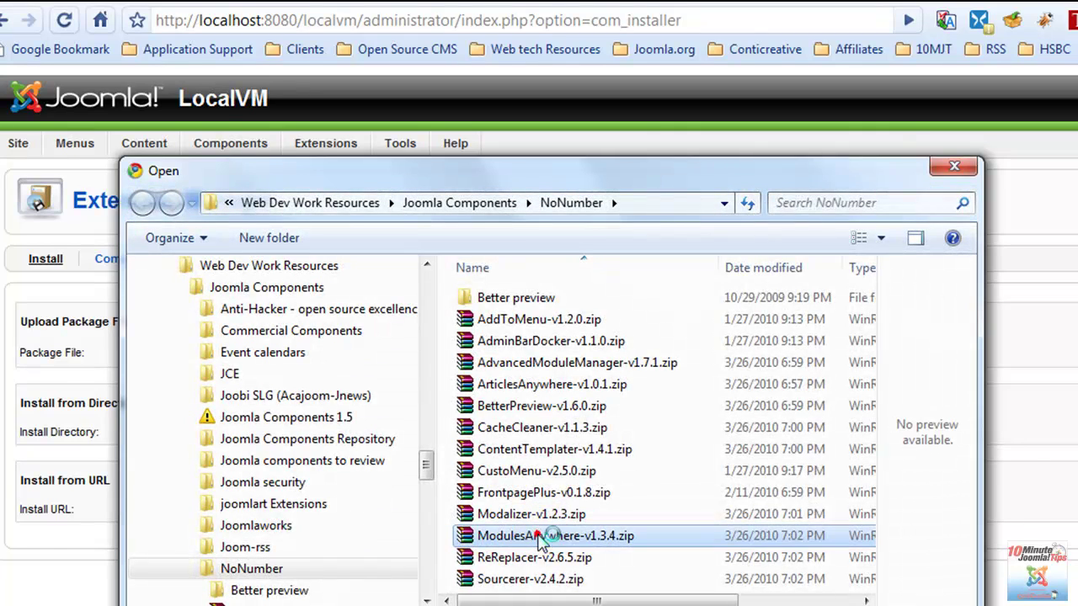
double_click(581, 535)
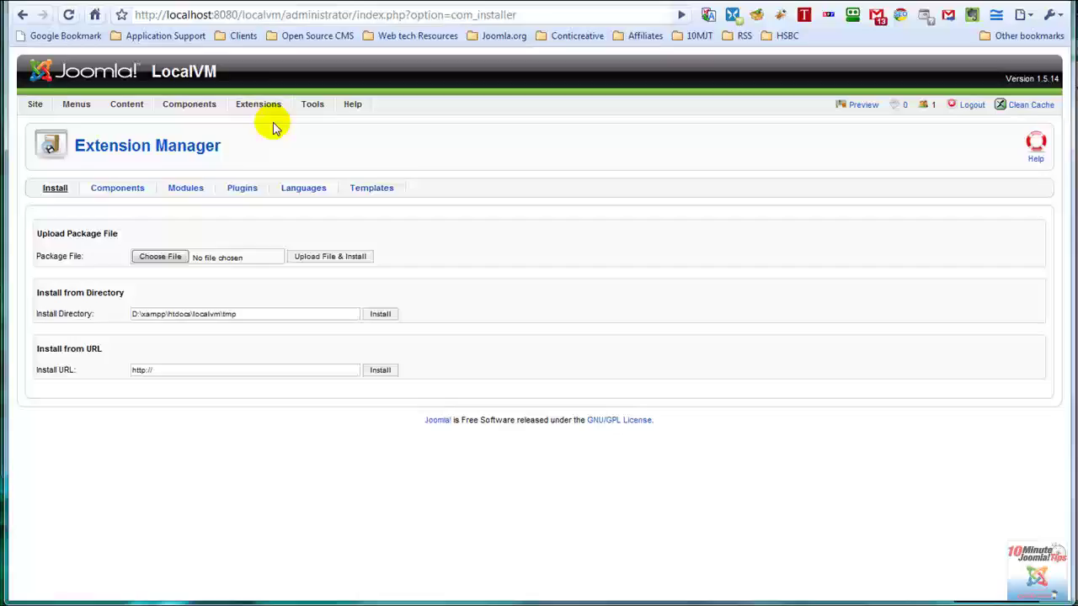
left_click(326, 143)
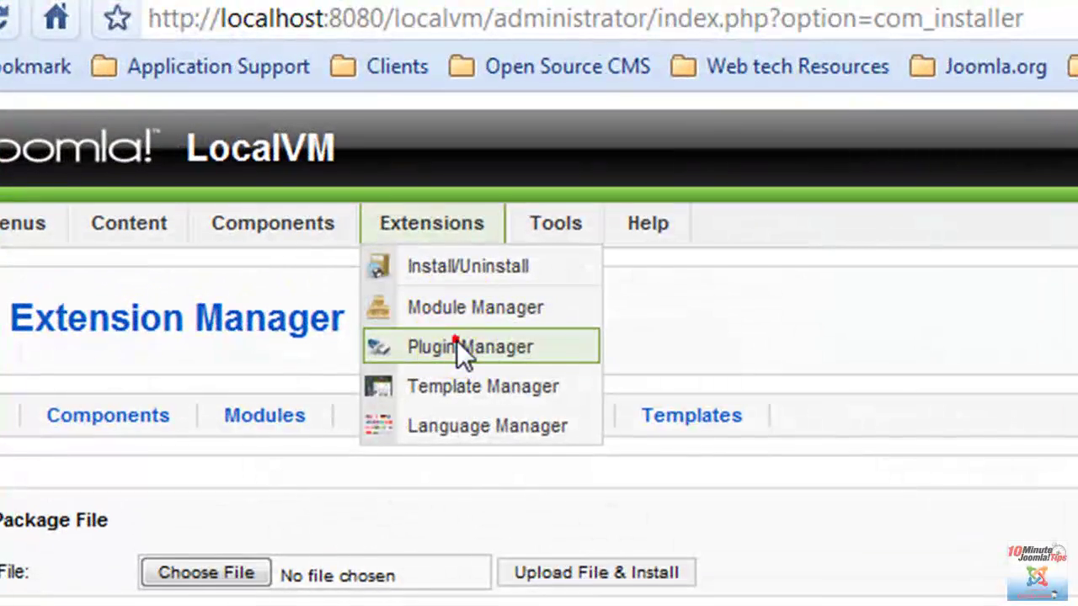
left_click(311, 201)
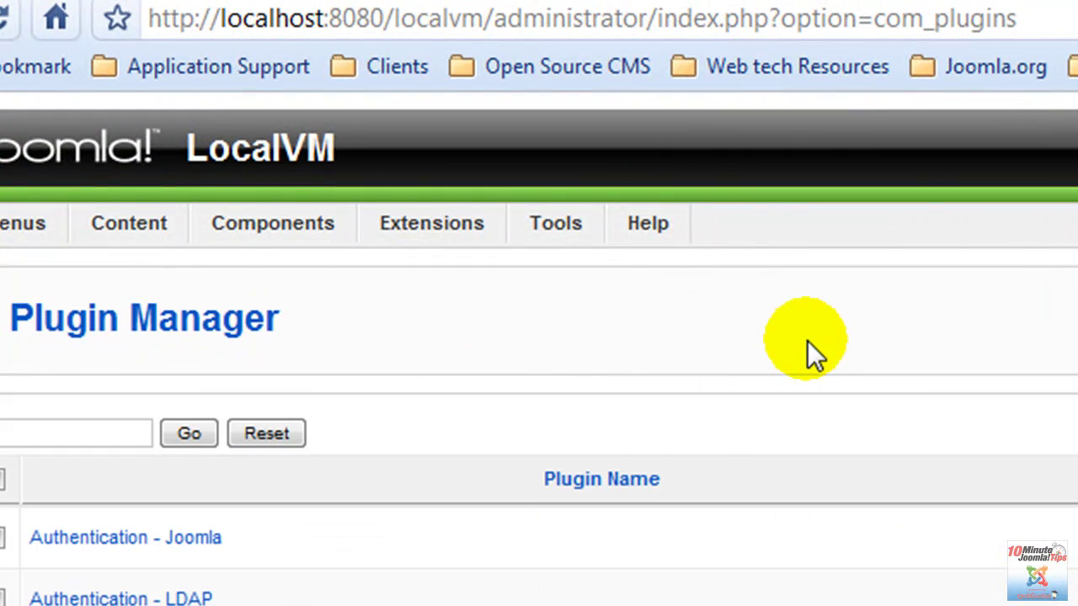
Step: In the Modules Anywhere plugin, keep Default style as 'No wrapping - raw output (none)'
scroll(509, 600, "down", 5)
scroll(539, 350, "down", 3)
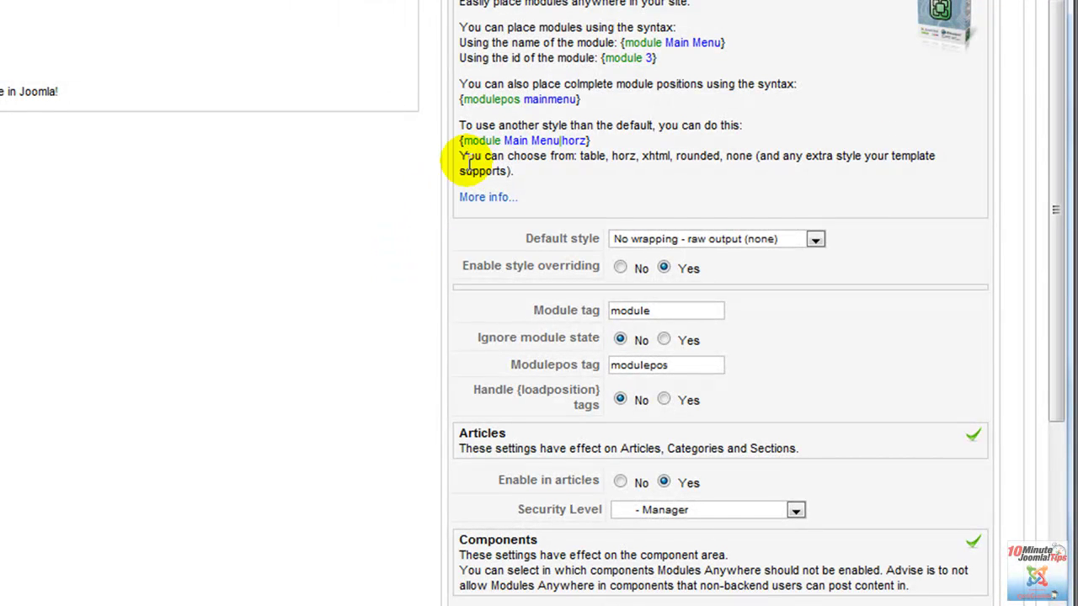
scroll(632, 135, "down", 2)
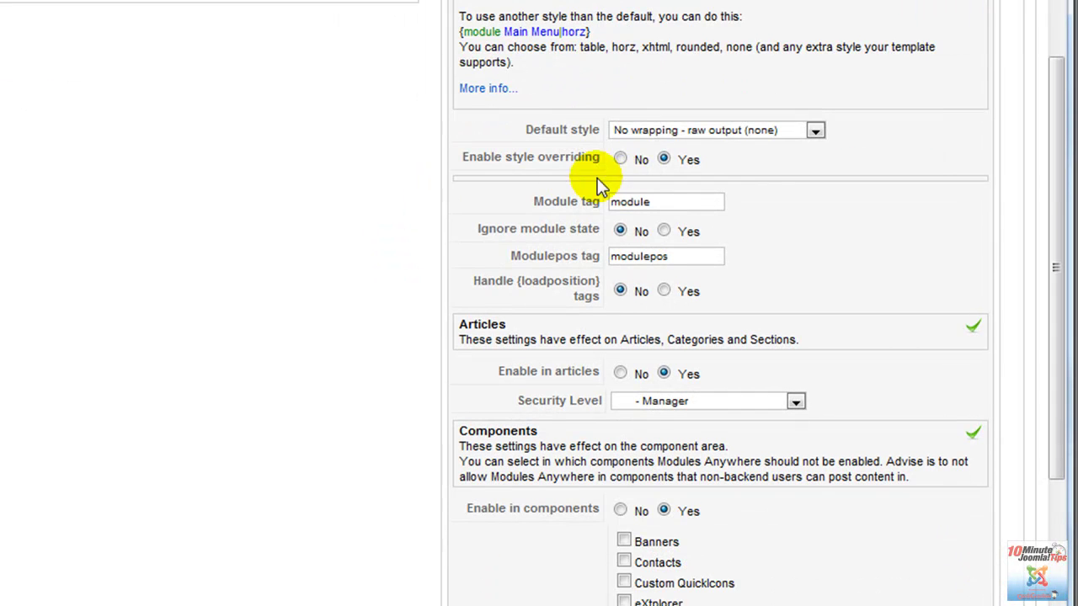
left_click(643, 140)
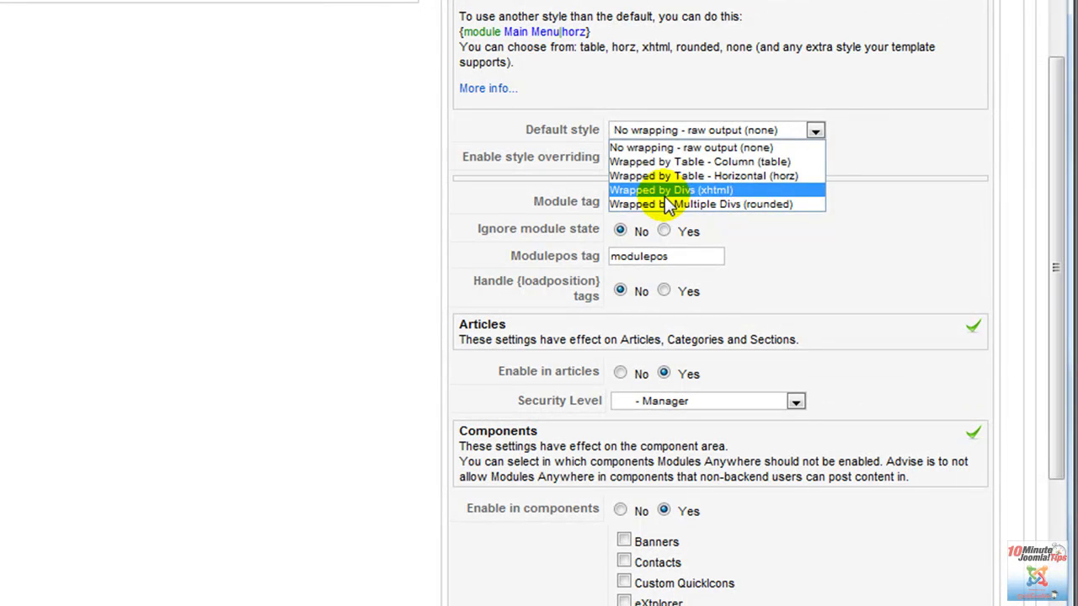
left_click(625, 148)
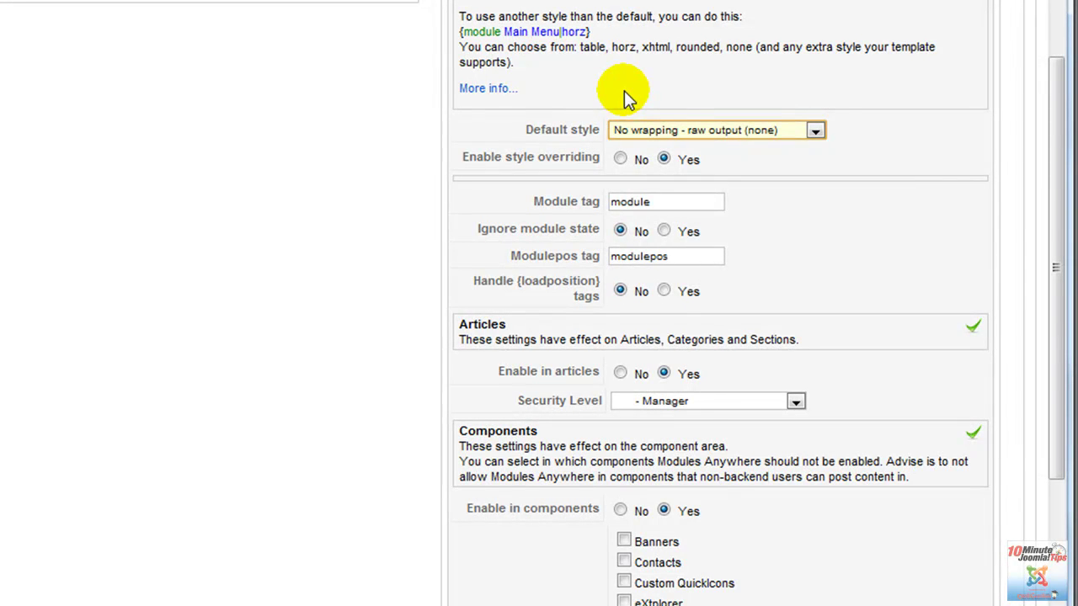
scroll(623, 90, "up", 3)
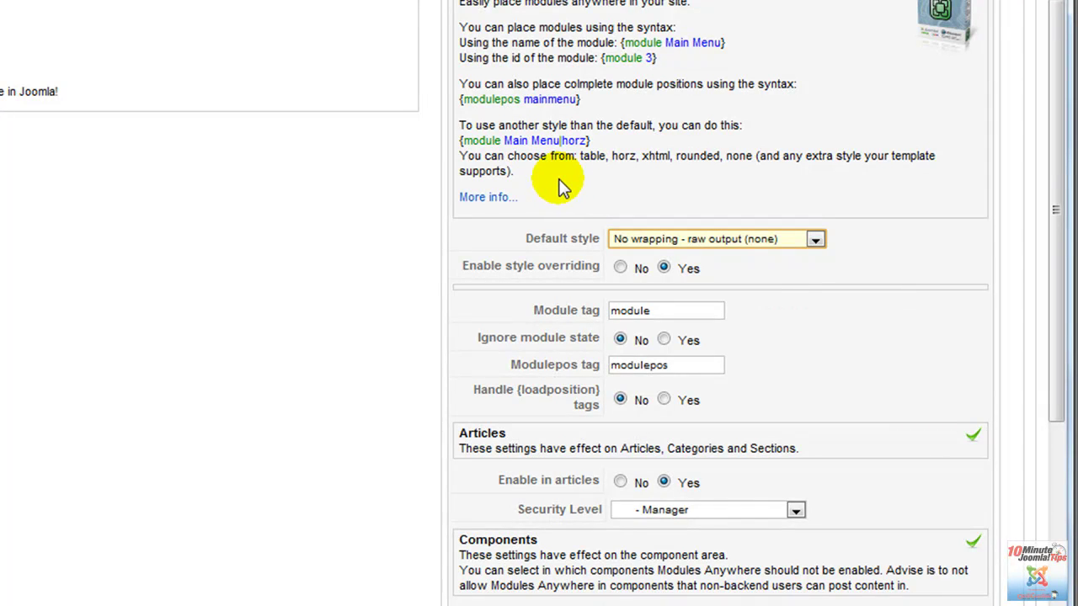
Step: Review the Modules Anywhere parameters, selecting the module and modulepos tag texts
scroll(577, 183, "down", 3)
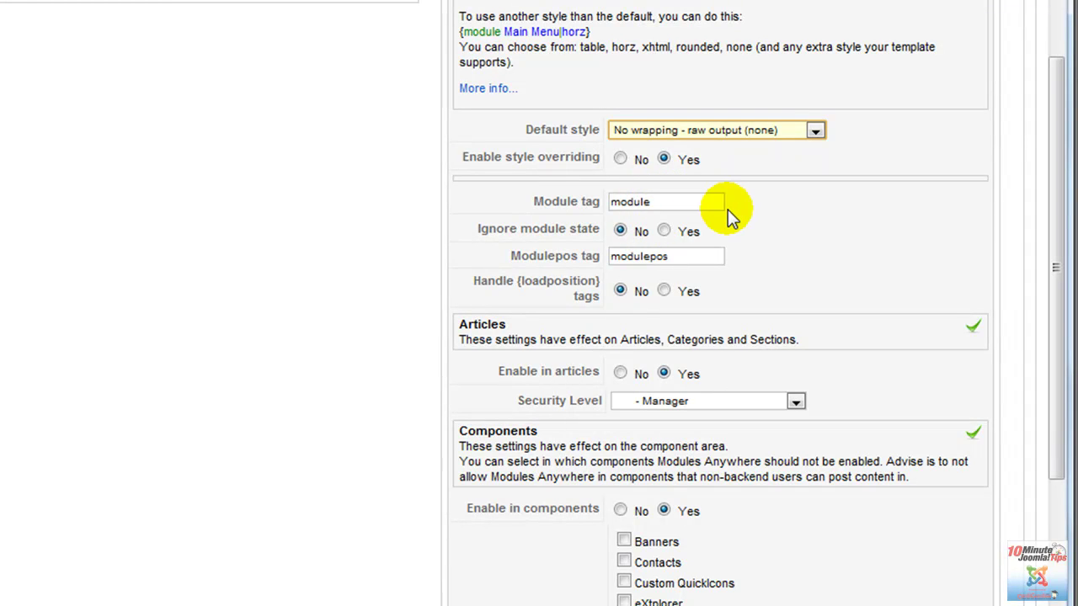
left_click_drag(670, 256, 612, 261)
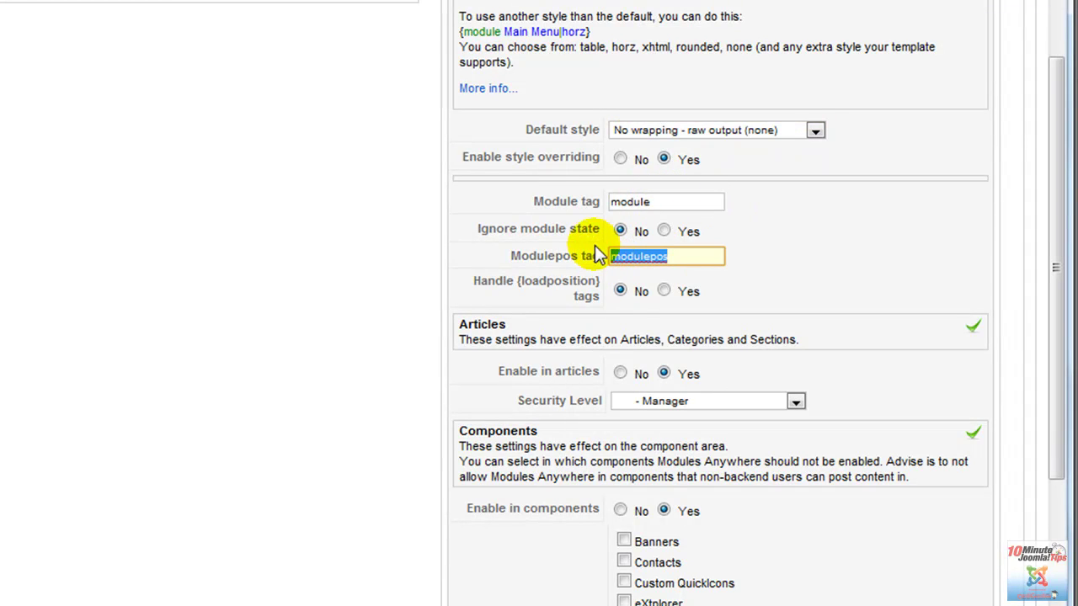
left_click_drag(652, 202, 609, 202)
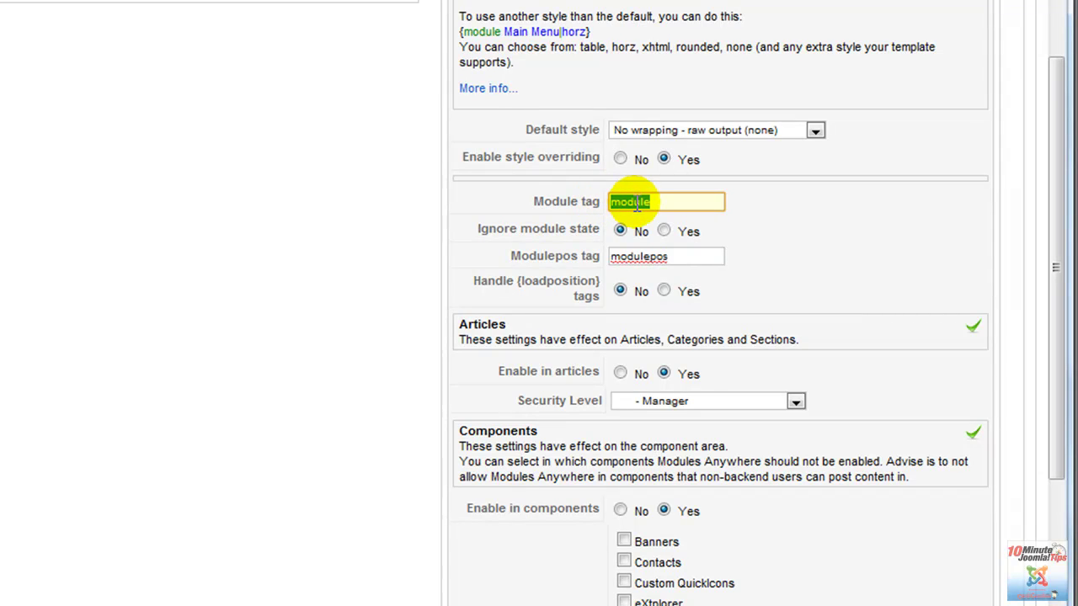
left_click_drag(669, 256, 594, 264)
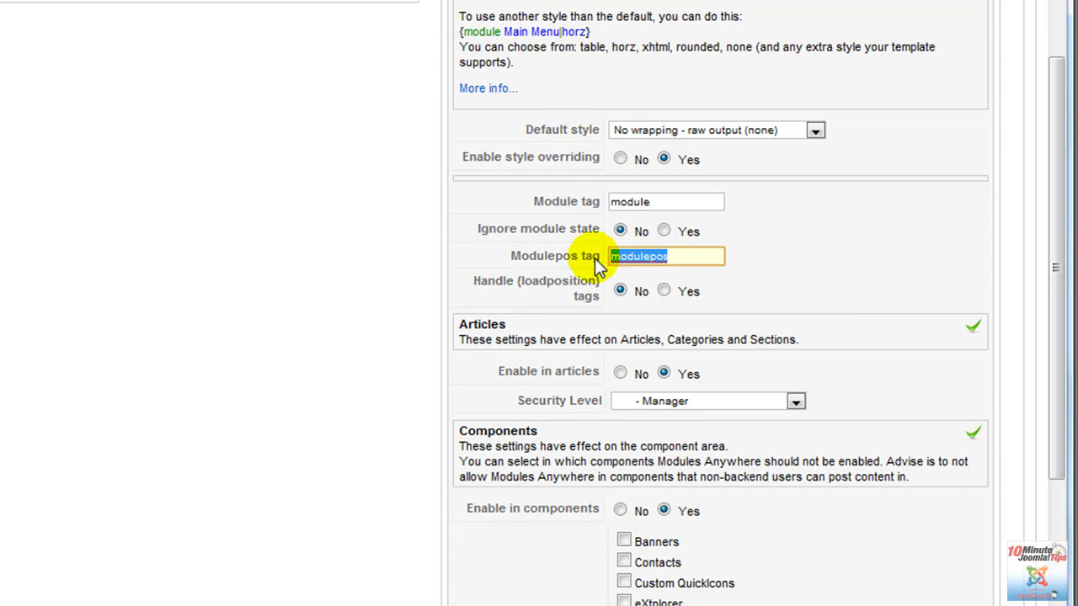
scroll(589, 261, "down", 5)
mouse_move(509, 156)
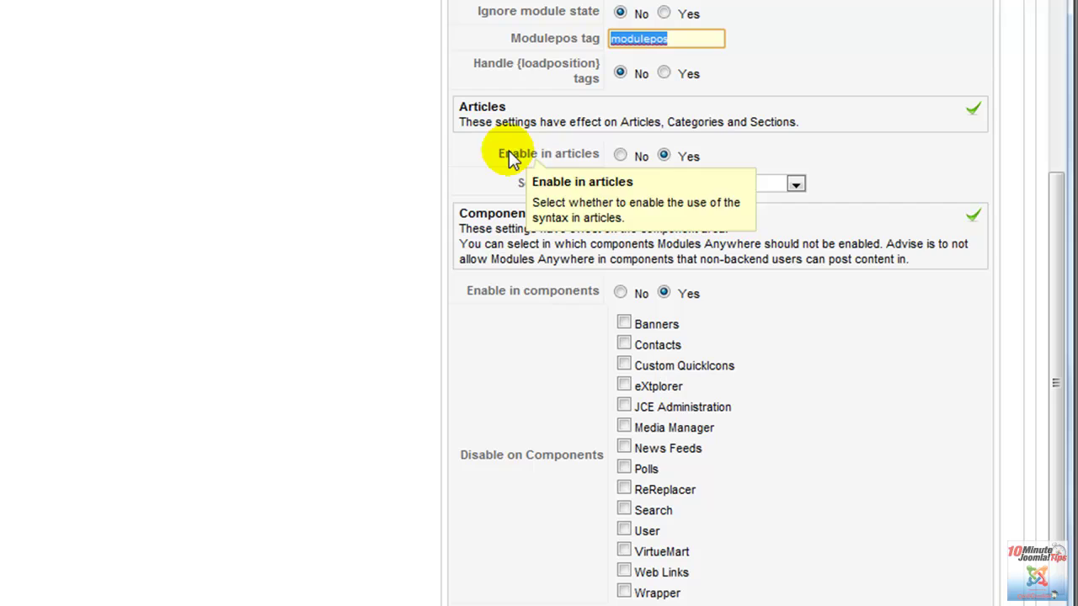
scroll(543, 227, "down", 2)
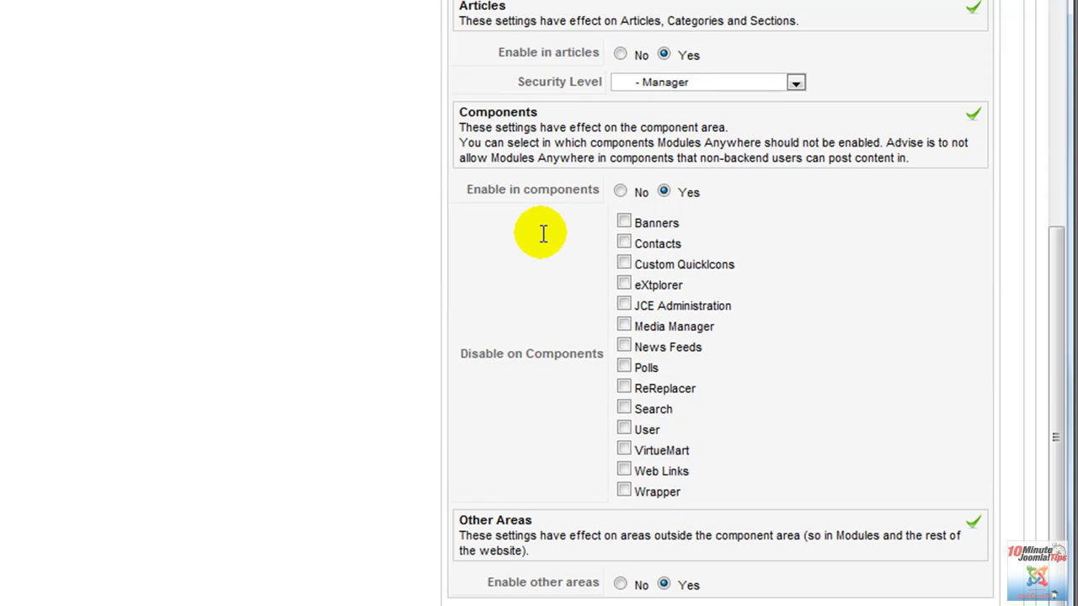
scroll(570, 253, "up", 2)
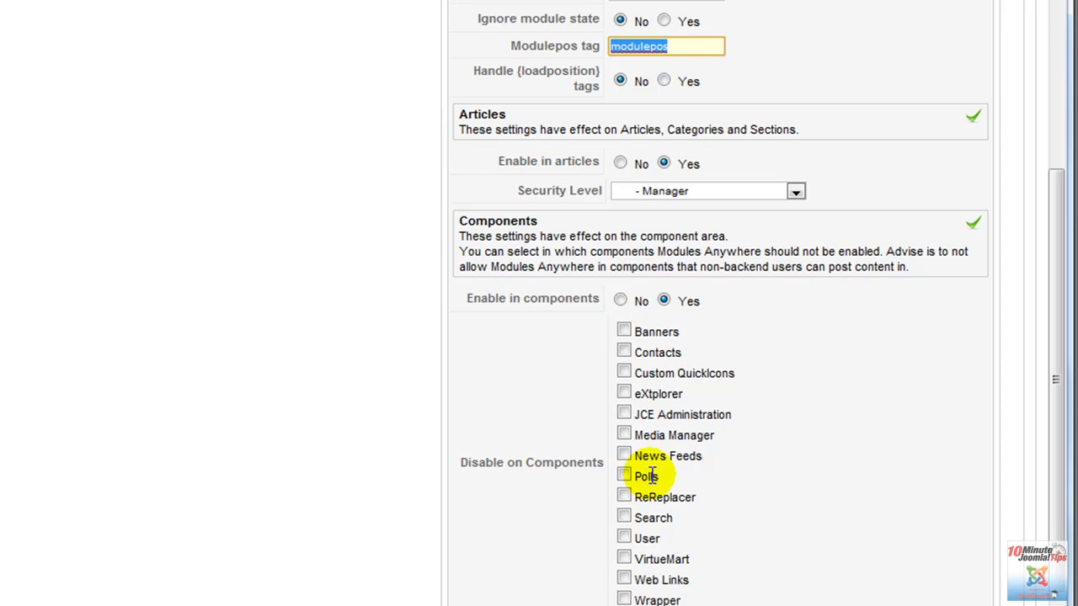
scroll(734, 459, "down", 2)
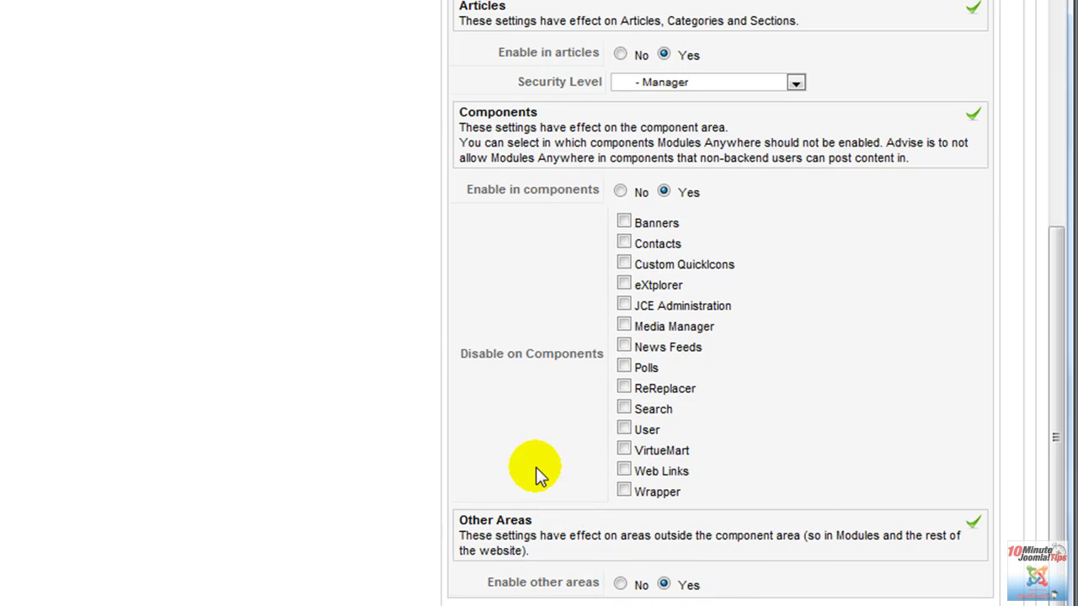
scroll(535, 467, "up", 3)
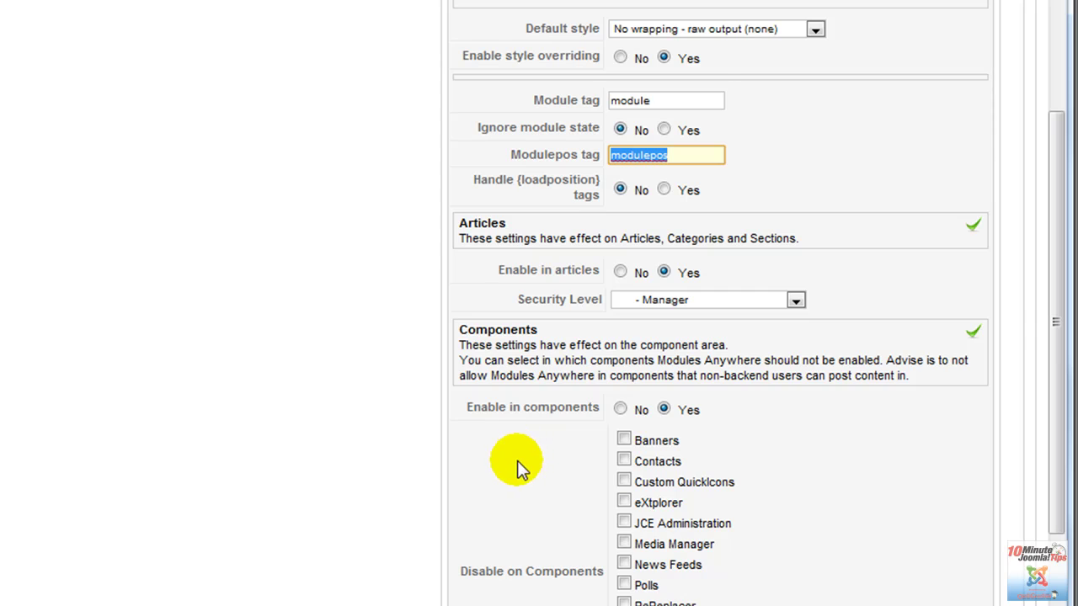
scroll(515, 459, "up", 3)
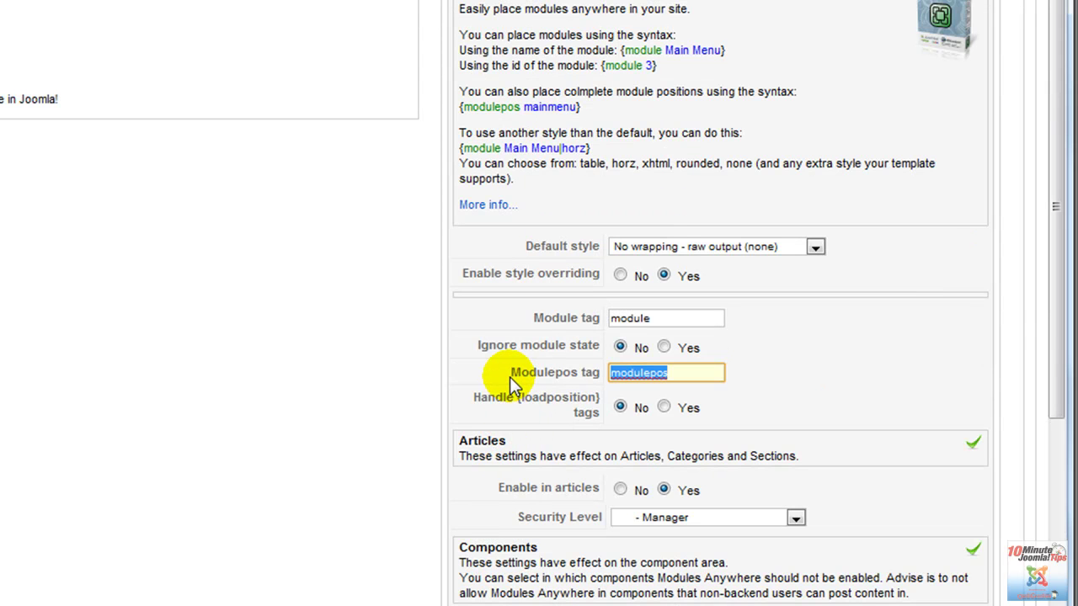
mouse_move(581, 237)
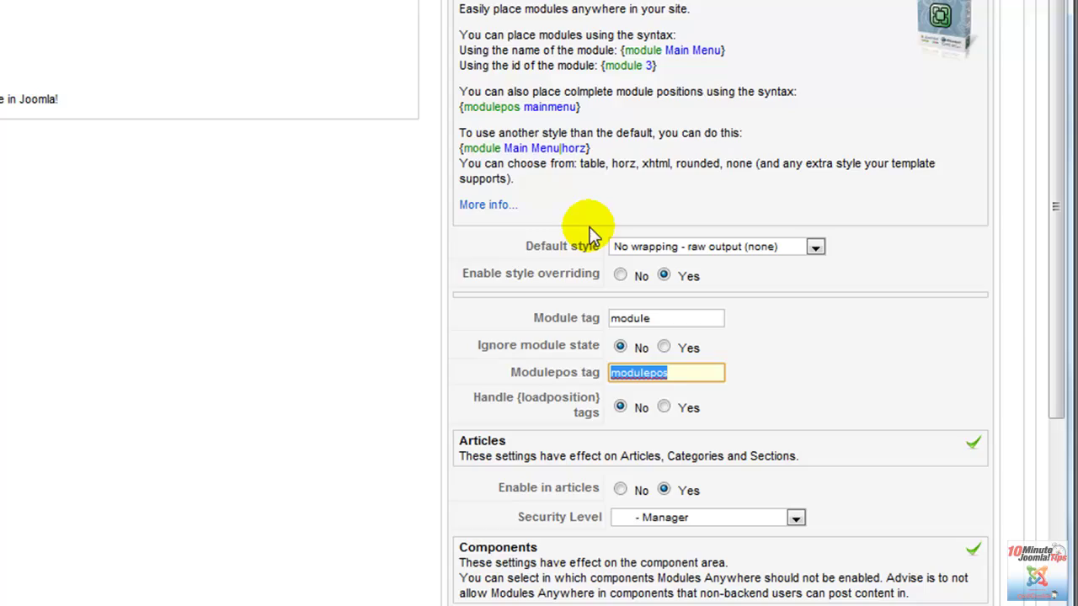
scroll(631, 217, "up", 3)
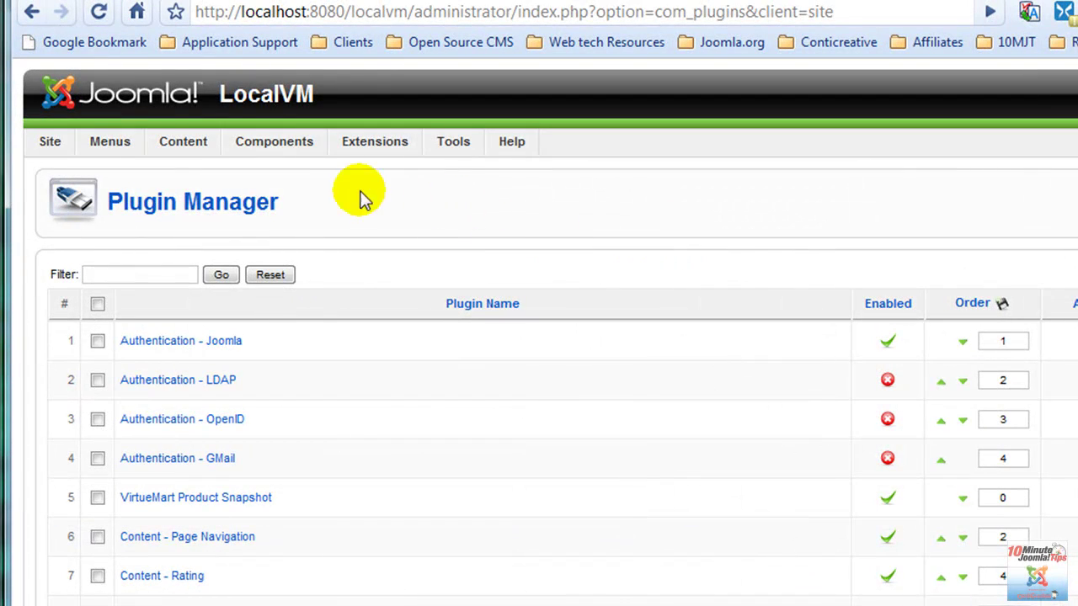
Step: Open the Joomla! Features article and scroll the Insert Module list to Login Form
mouse_move(183, 143)
left_click(195, 166)
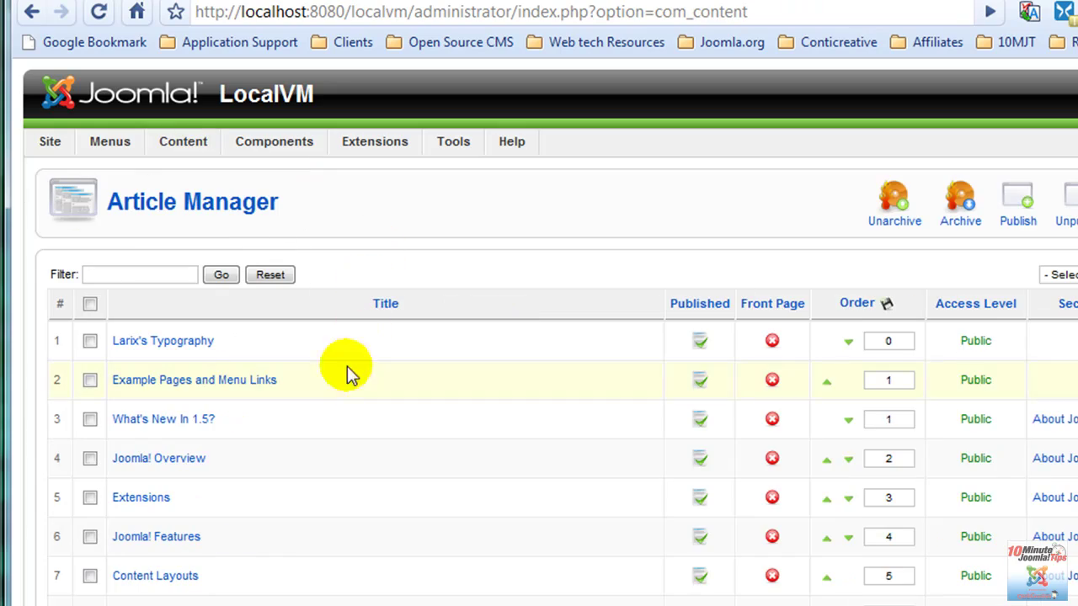
left_click(184, 546)
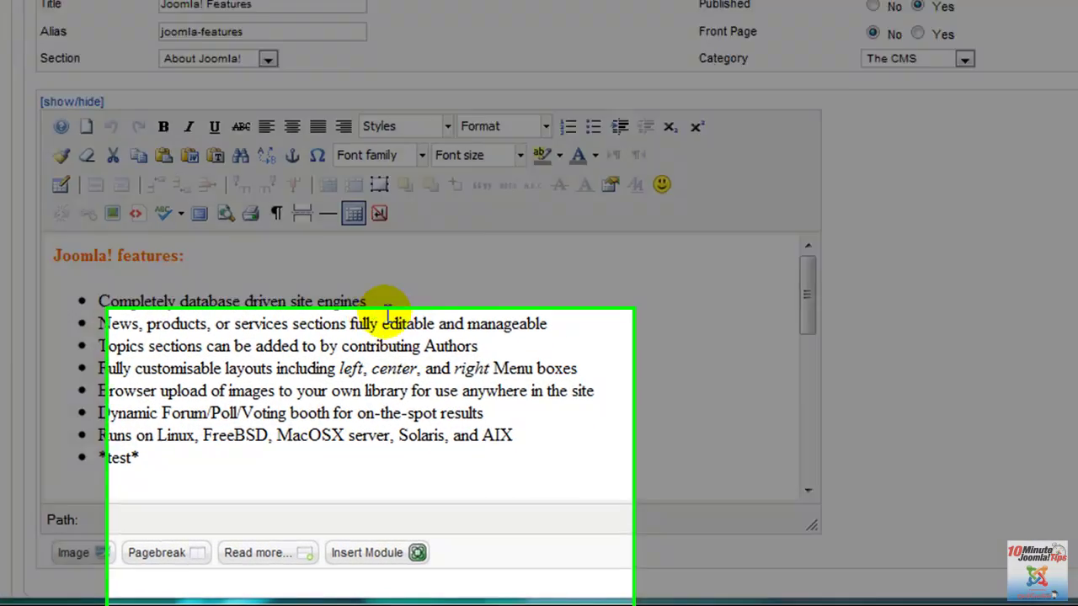
scroll(387, 354, "down", 5)
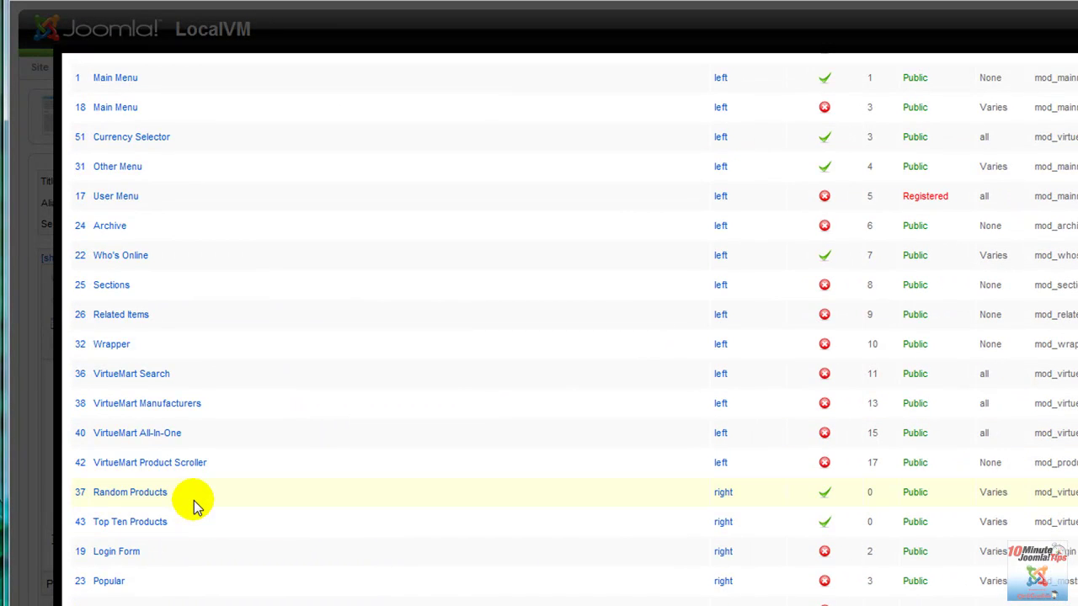
scroll(200, 534, "down", 1)
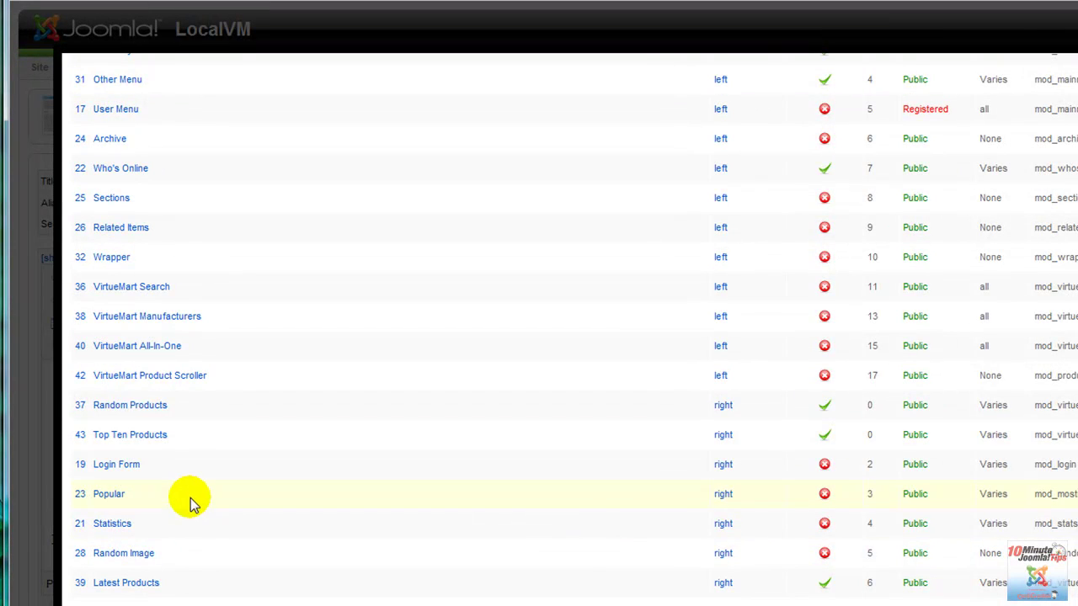
Step: Insert the Login Form module into the article and verify the {module Login Form} tag in HTML view
left_click(116, 466)
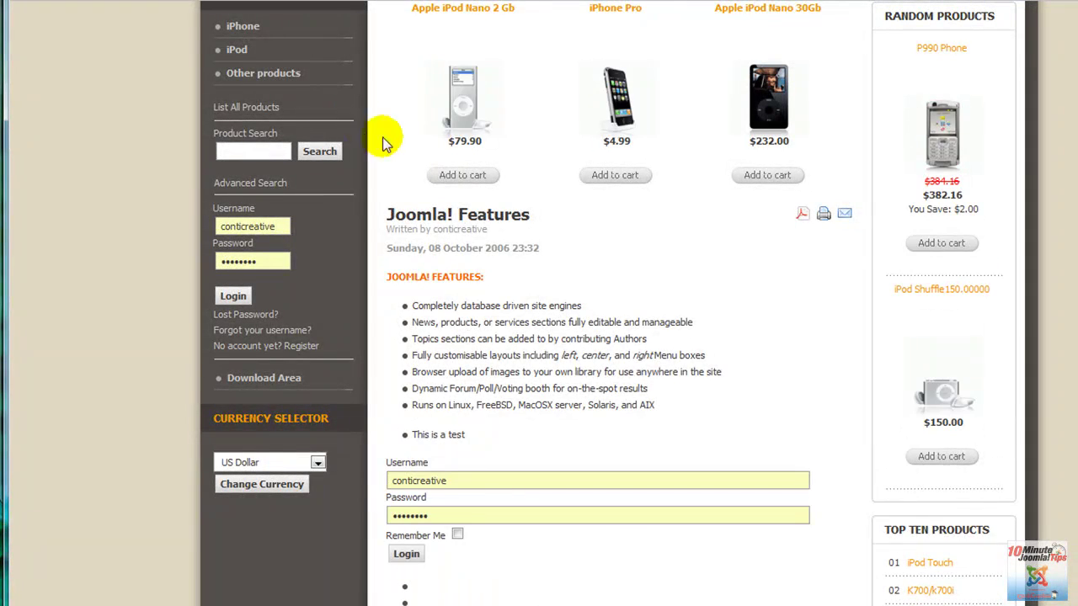
scroll(454, 197, "down", 2)
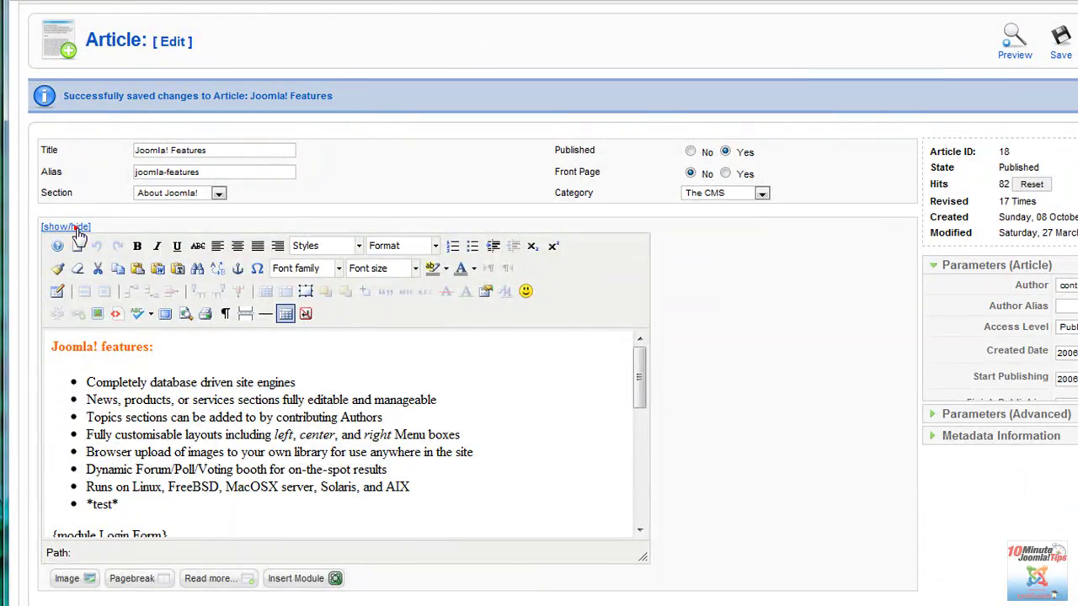
left_click(68, 226)
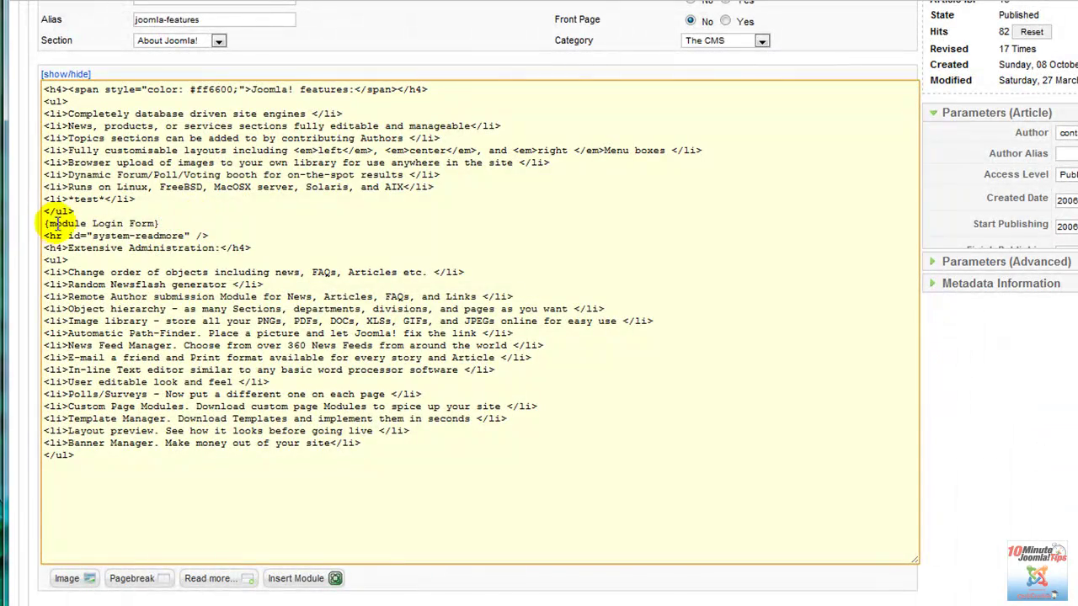
left_click(46, 223)
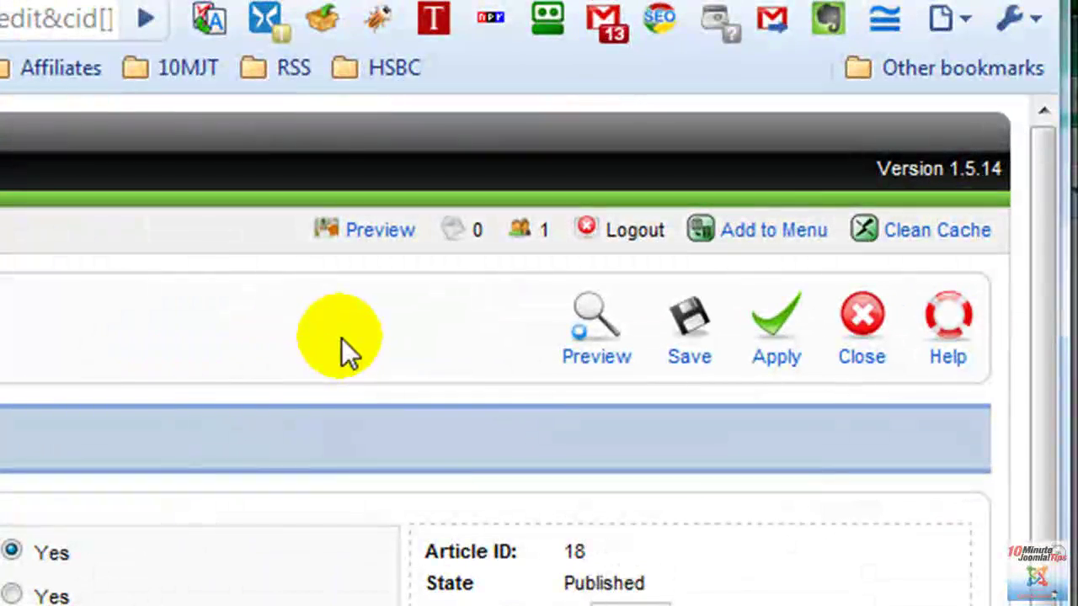
Step: Start Add to Menu for the article and scroll the Parent Item list
left_click(750, 244)
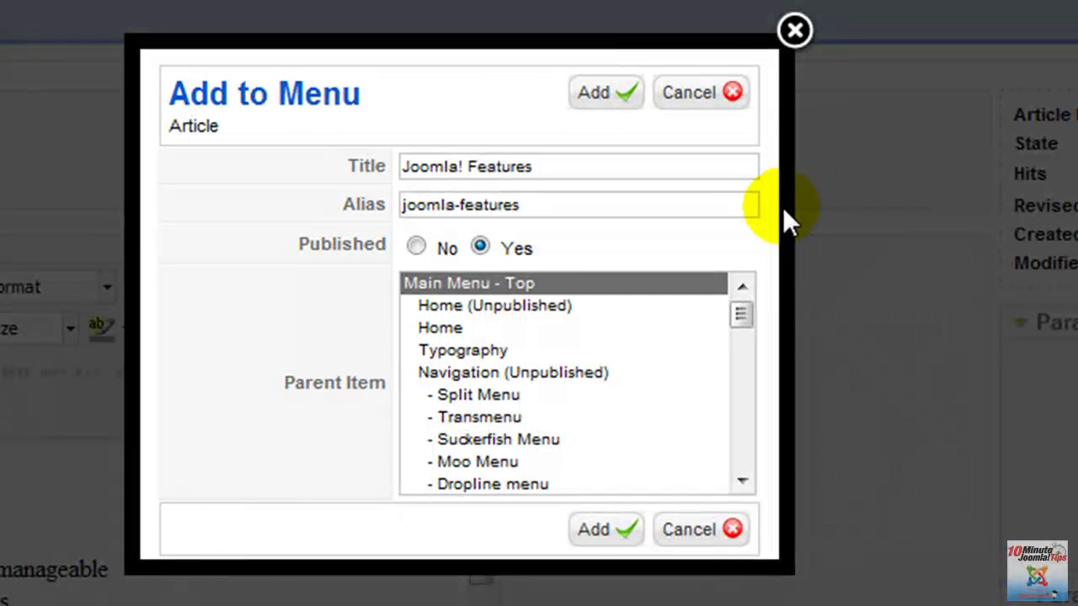
left_click_drag(741, 315, 741, 381)
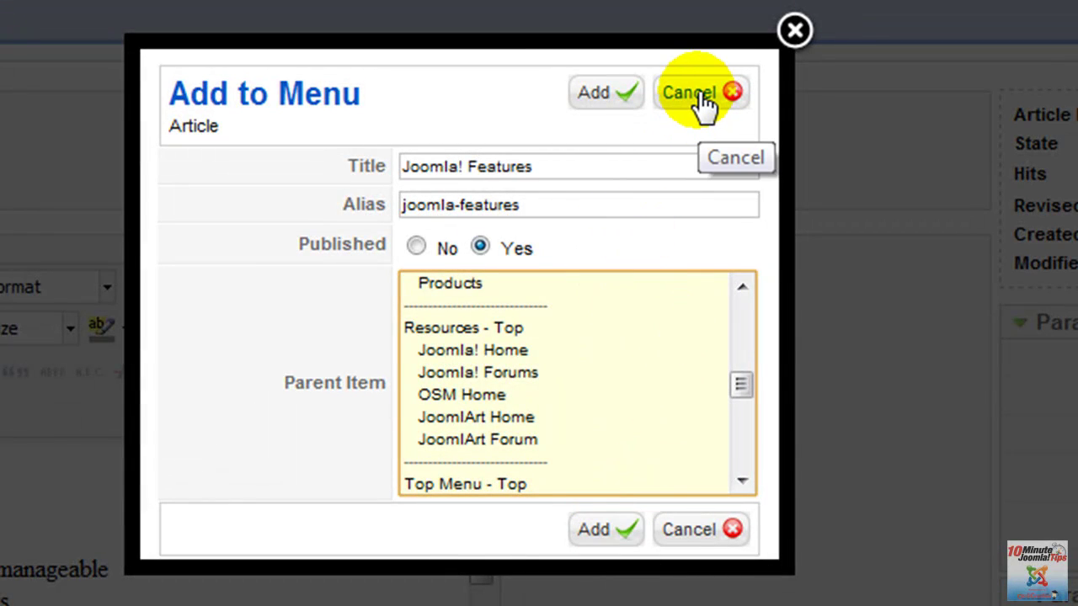
Step: Dismiss the Add to Menu modal with its X button, returning to the Joomla! Features editor
left_click(794, 32)
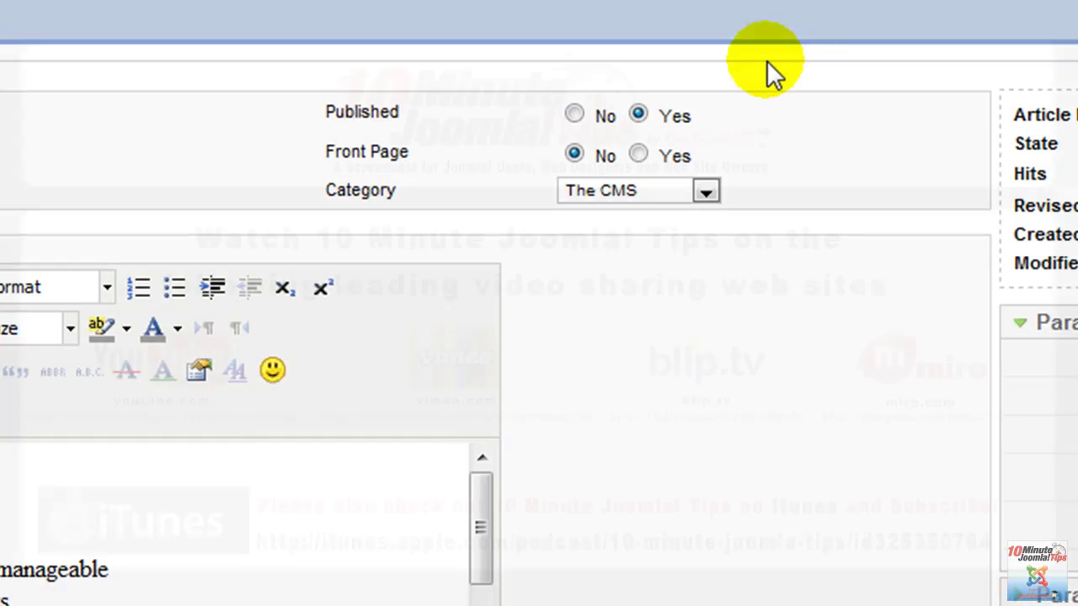